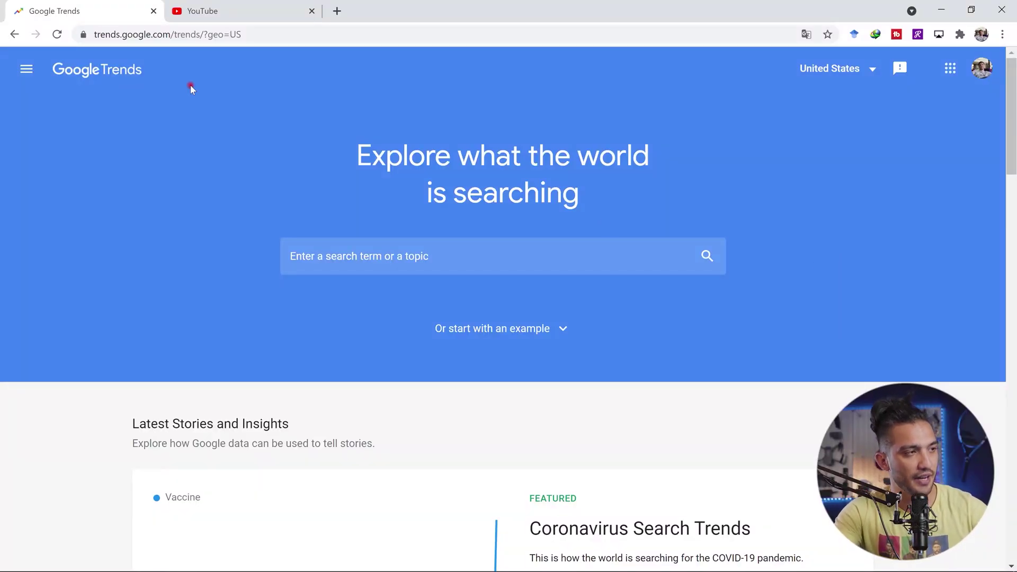
{"action": "left_click", "coordinate": [112, 39]}
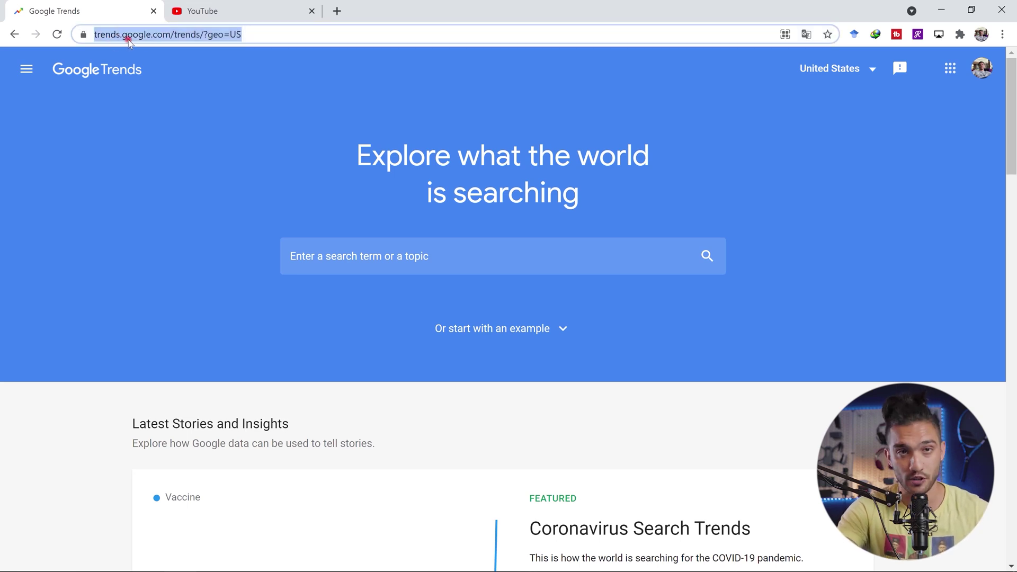
{"action": "left_click", "coordinate": [160, 172]}
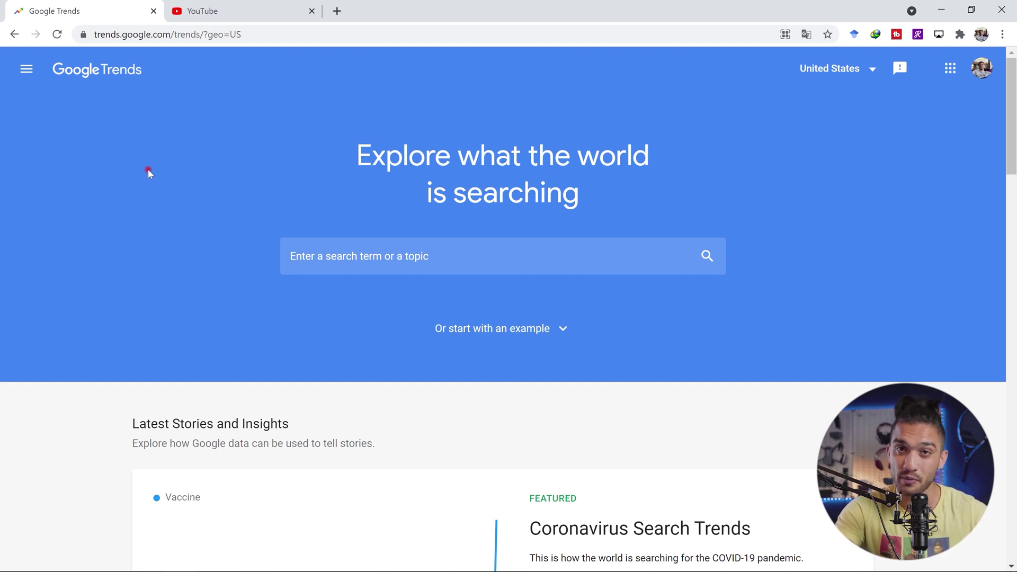
{"action": "scroll", "coordinate": [148, 169], "scroll_direction": "down", "scroll_amount": 5}
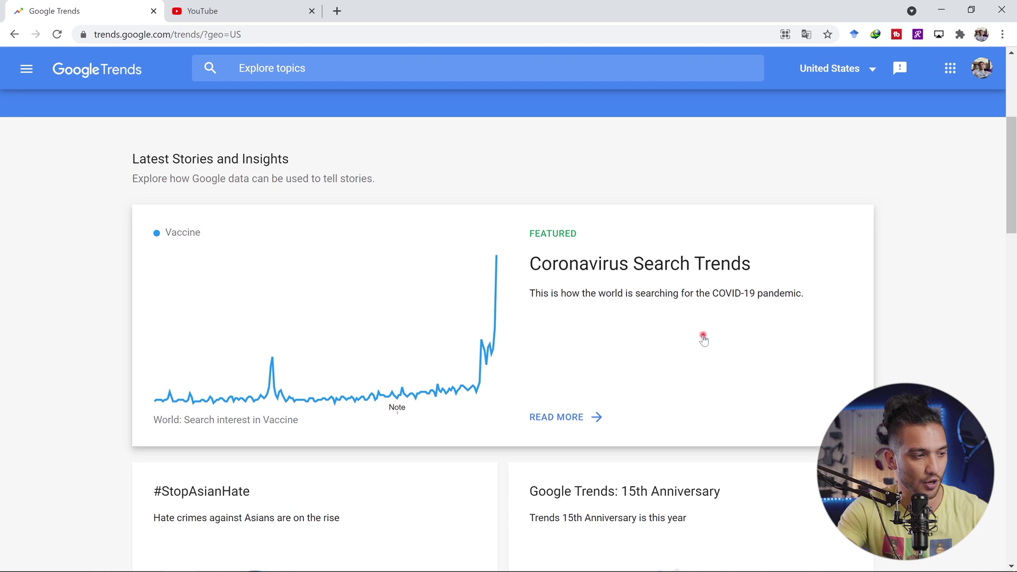
{"action": "scroll", "coordinate": [102, 293], "scroll_direction": "down", "scroll_amount": 1}
{"action": "scroll", "coordinate": [103, 293], "scroll_direction": "down", "scroll_amount": 5}
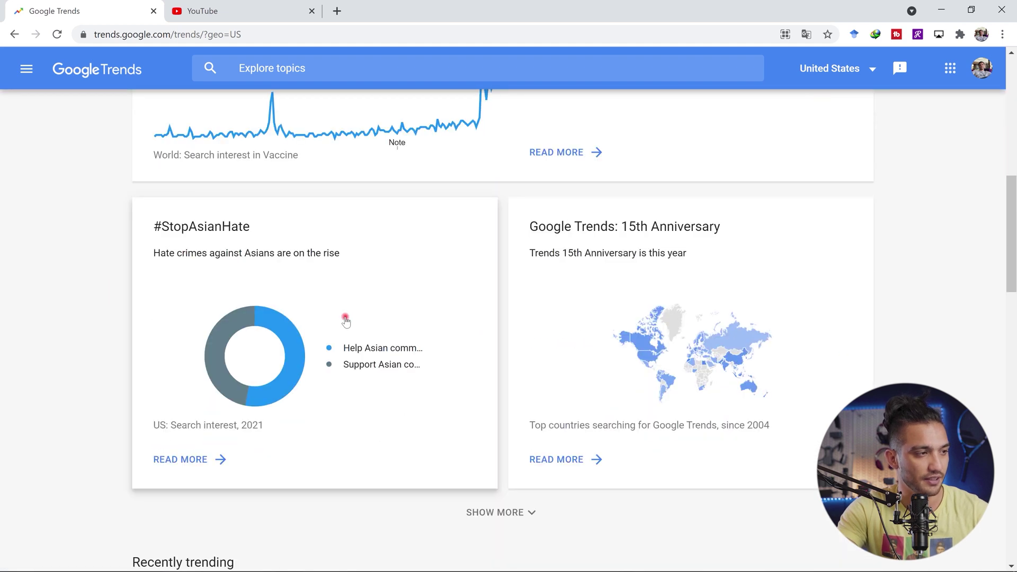
{"action": "scroll", "coordinate": [74, 226], "scroll_direction": "down", "scroll_amount": 4}
{"action": "scroll", "coordinate": [79, 225], "scroll_direction": "up", "scroll_amount": 4}
{"action": "scroll", "coordinate": [74, 238], "scroll_direction": "down", "scroll_amount": 6}
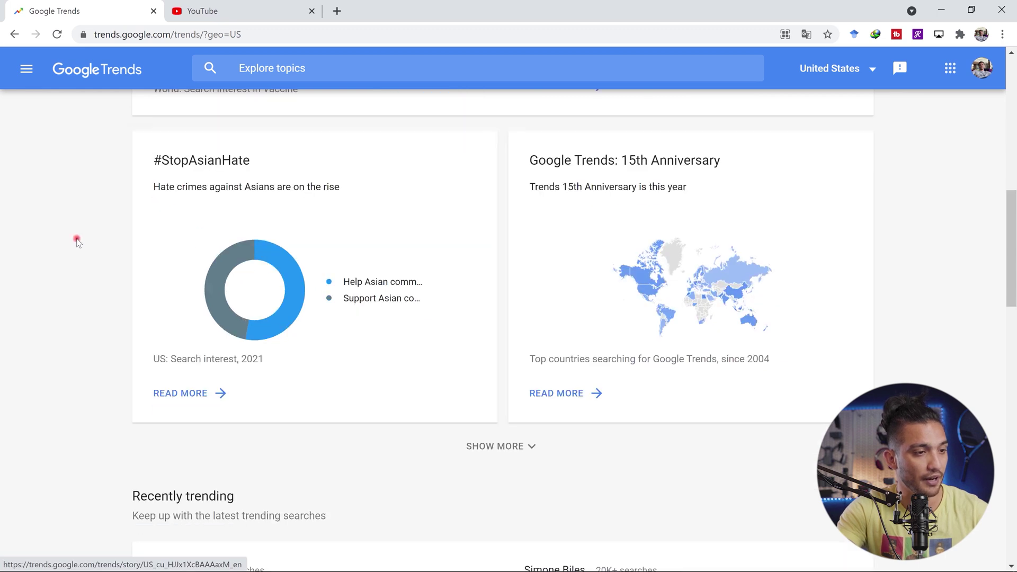
{"action": "scroll", "coordinate": [75, 238], "scroll_direction": "up", "scroll_amount": 20}
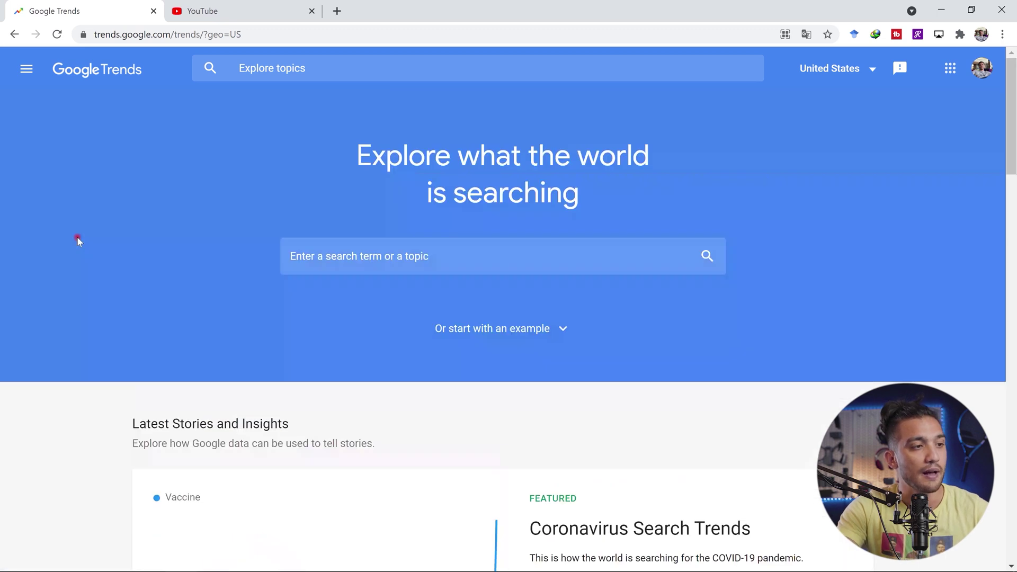
Search Google Trends for 'tiktok', showing US interest over the past 12 months.
{"action": "left_click", "coordinate": [408, 266]}
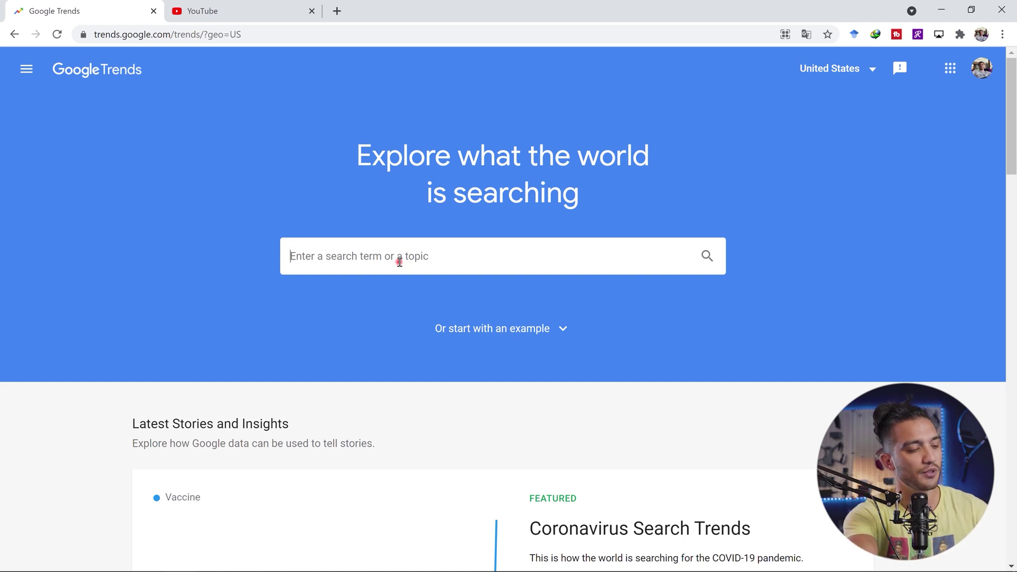
{"action": "type", "text": "tiktok"}
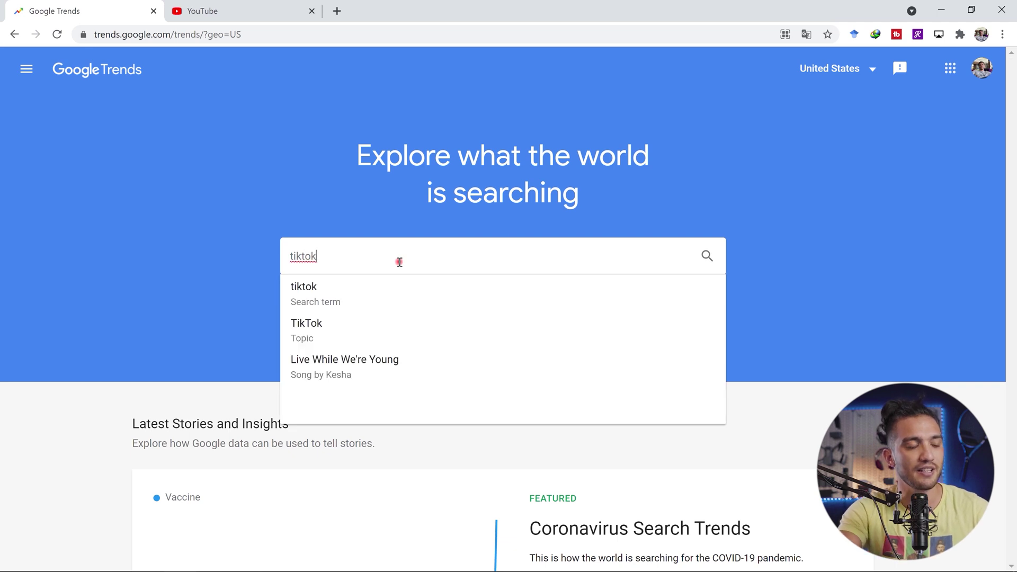
{"action": "key", "text": "Return"}
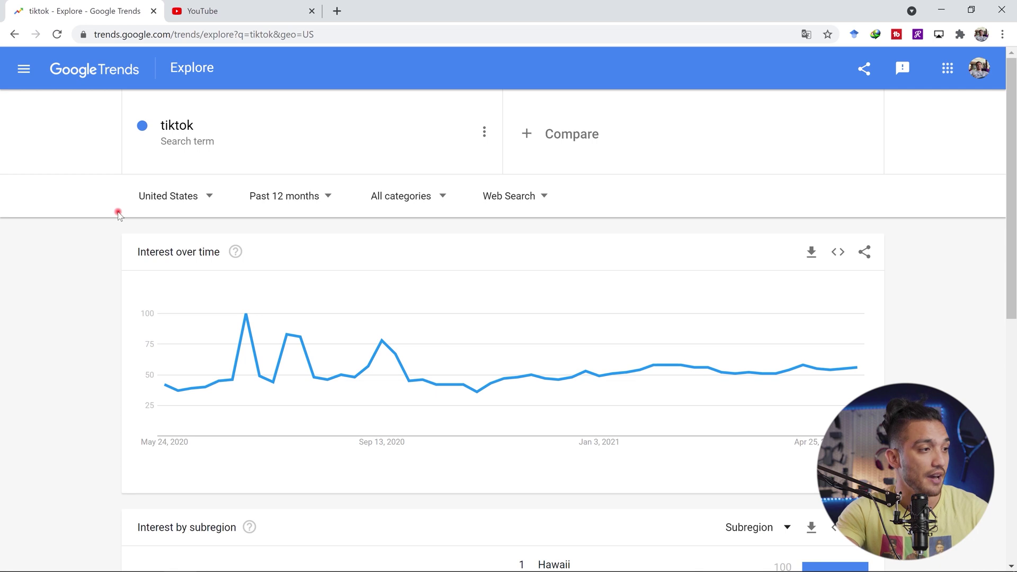
Switch the tiktok chart to Worldwide and Past 7 days, leaving the category unchanged.
{"action": "left_click", "coordinate": [195, 198]}
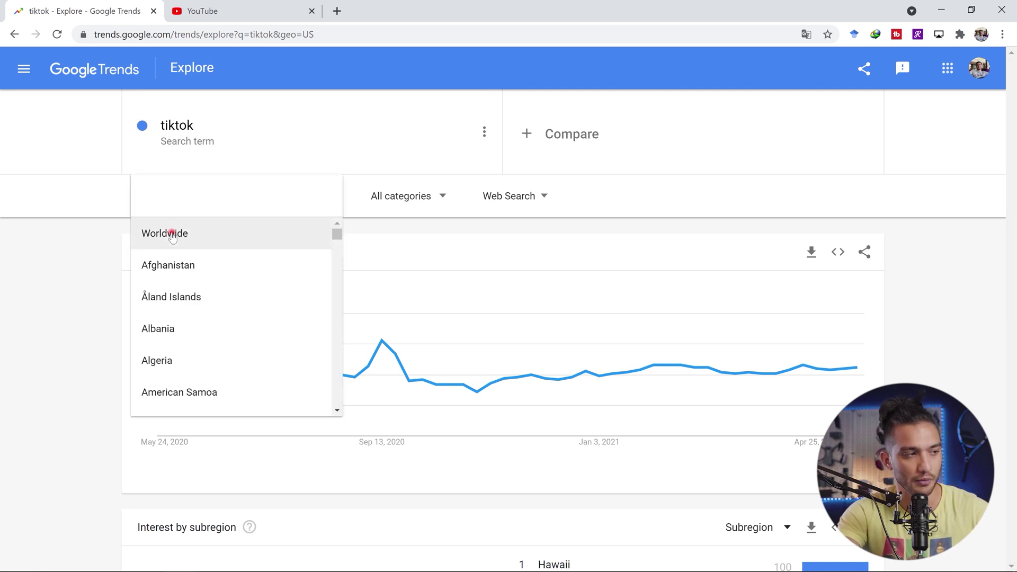
{"action": "left_click", "coordinate": [172, 234]}
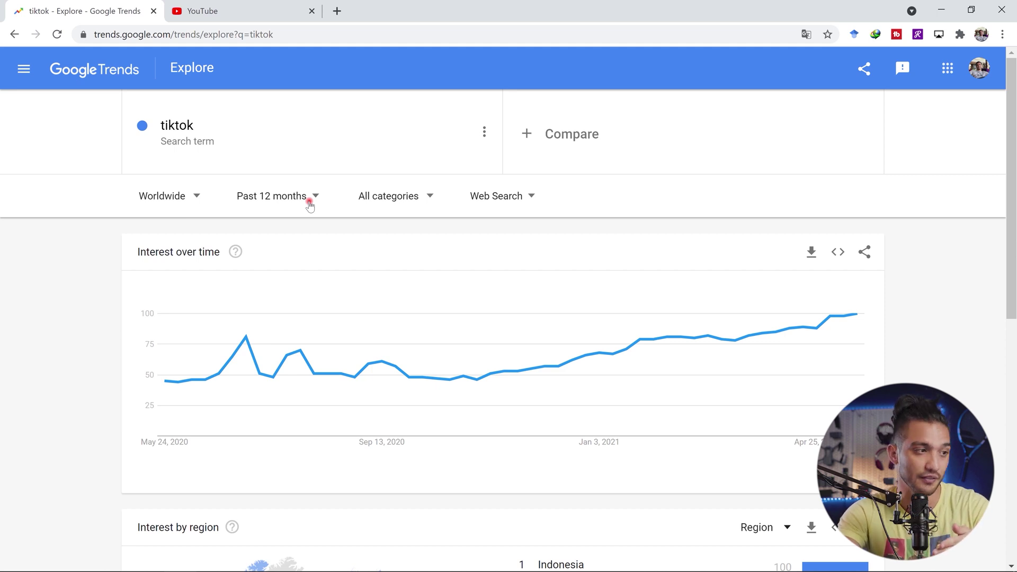
{"action": "left_click", "coordinate": [310, 205]}
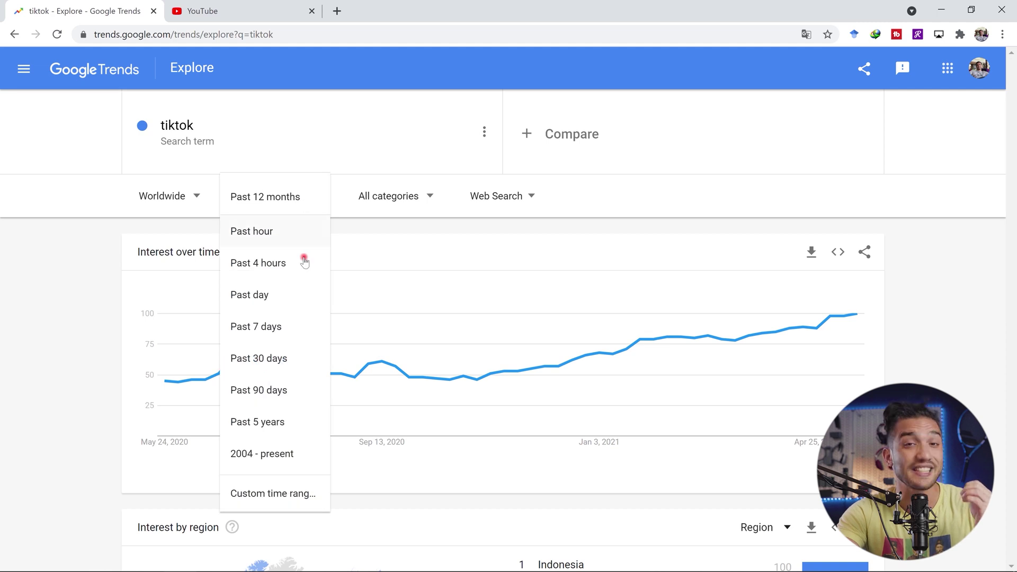
{"action": "left_click", "coordinate": [290, 326]}
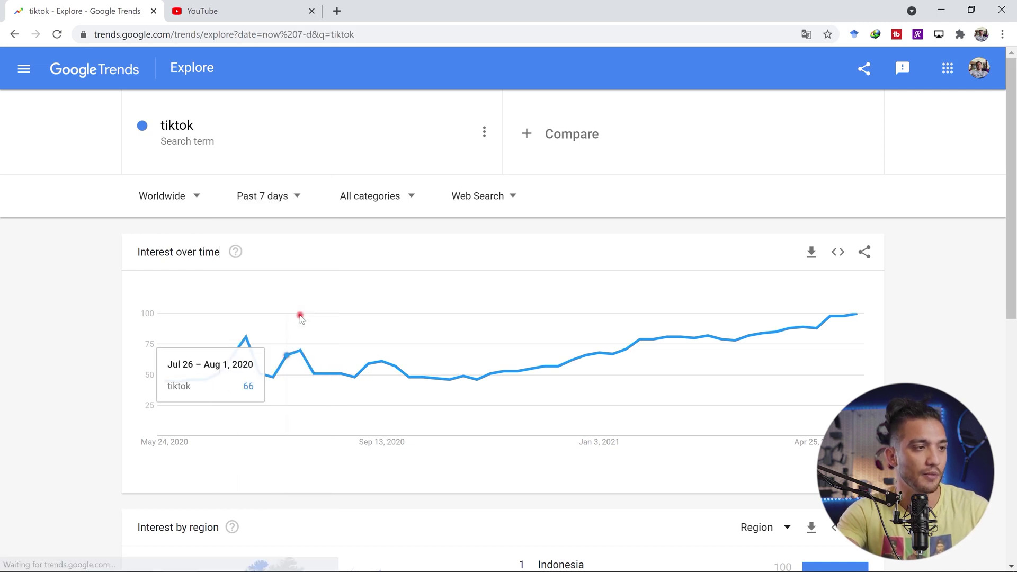
{"action": "left_click", "coordinate": [376, 199]}
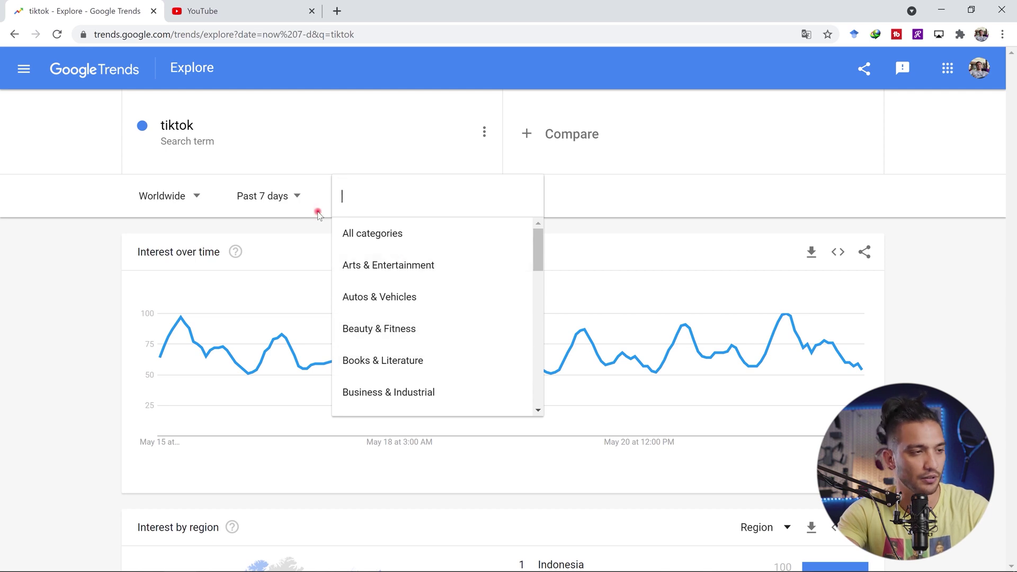
{"action": "left_click", "coordinate": [66, 272]}
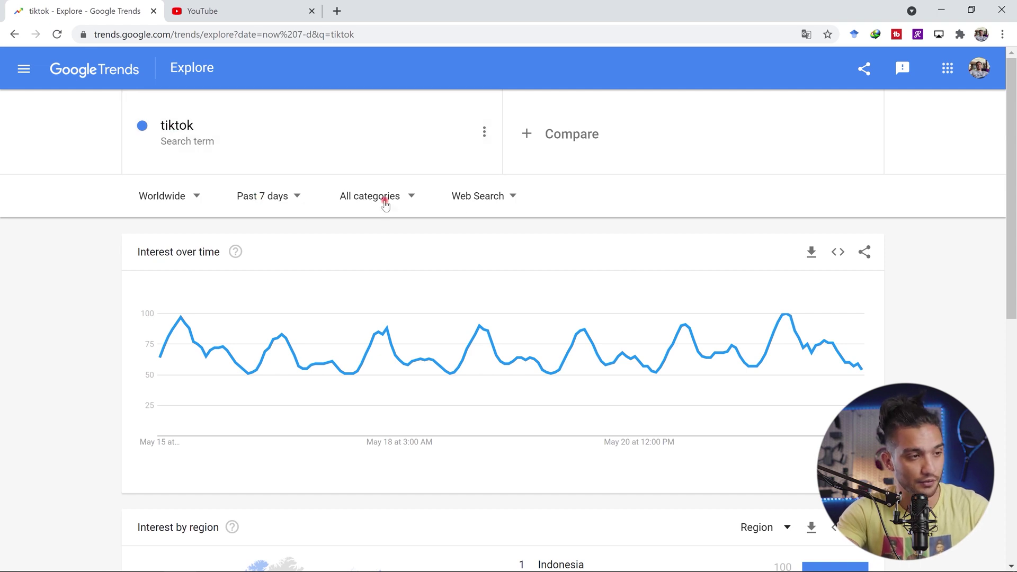
Change the tiktok data source from Web Search to YouTube Search.
{"action": "left_click", "coordinate": [479, 197]}
{"action": "left_click", "coordinate": [489, 335]}
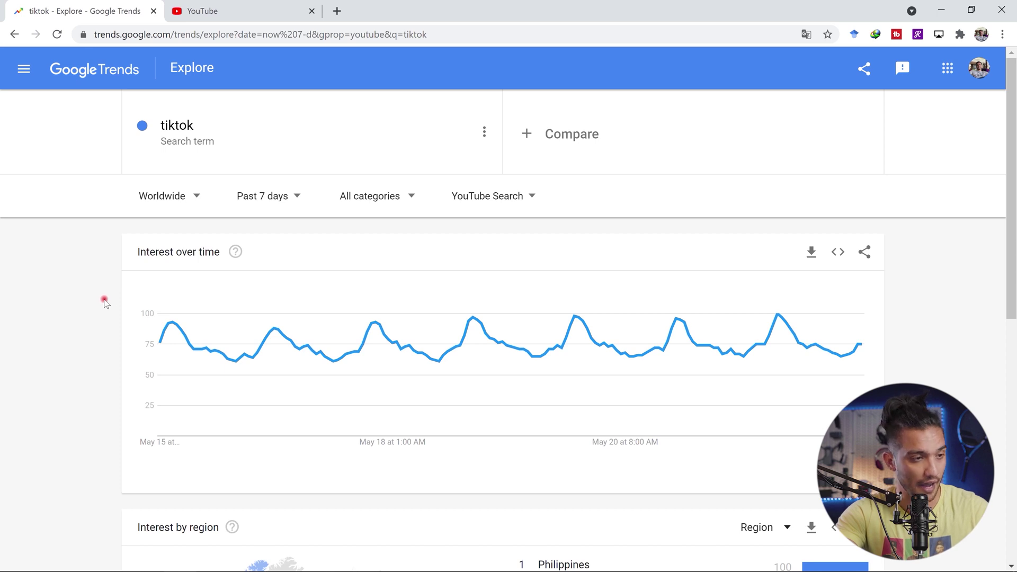
Page through rising related queries 6-10, 11-15 and 16-18, then reopen the tiktok term.
{"action": "scroll", "coordinate": [104, 300], "scroll_direction": "down", "scroll_amount": 9}
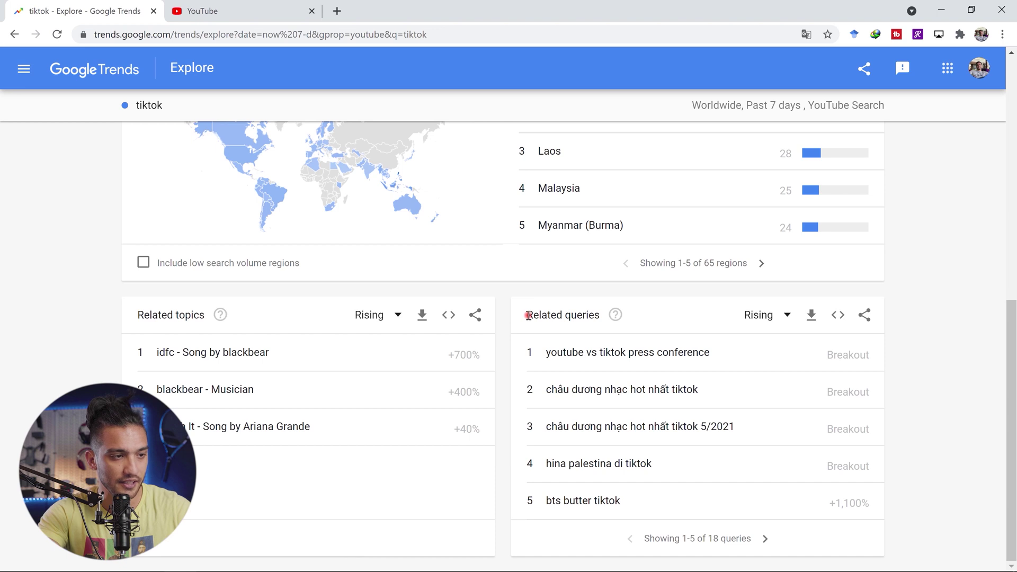
{"action": "left_click_drag", "start_coordinate": [531, 316], "coordinate": [743, 332]}
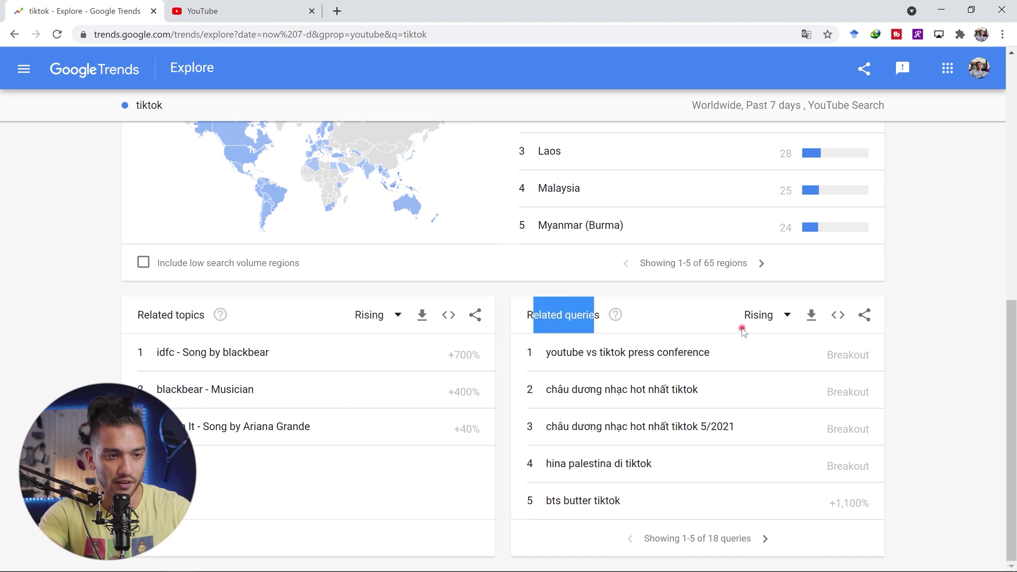
{"action": "left_click", "coordinate": [960, 334]}
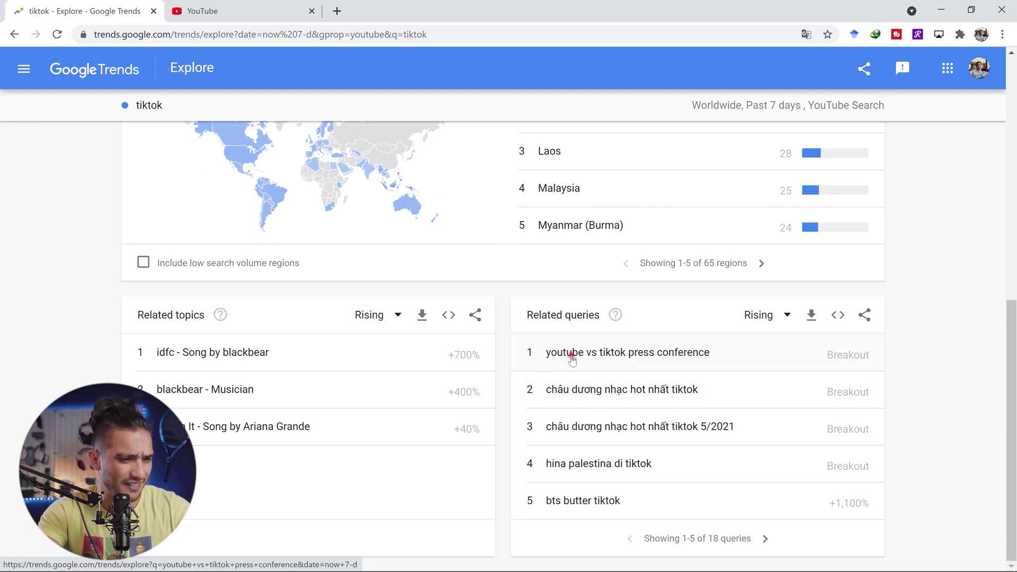
{"action": "left_click", "coordinate": [767, 540]}
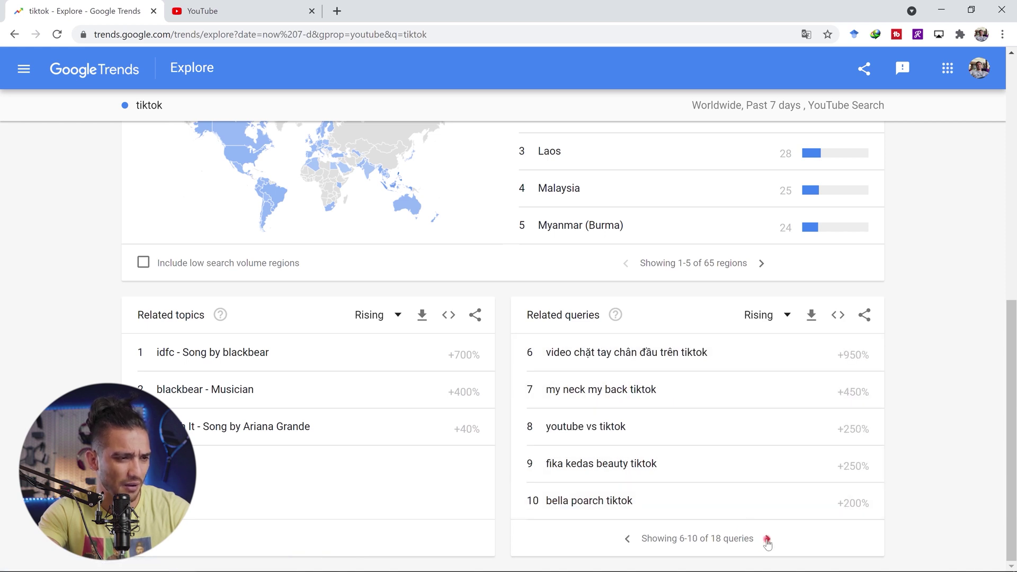
{"action": "left_click", "coordinate": [767, 540]}
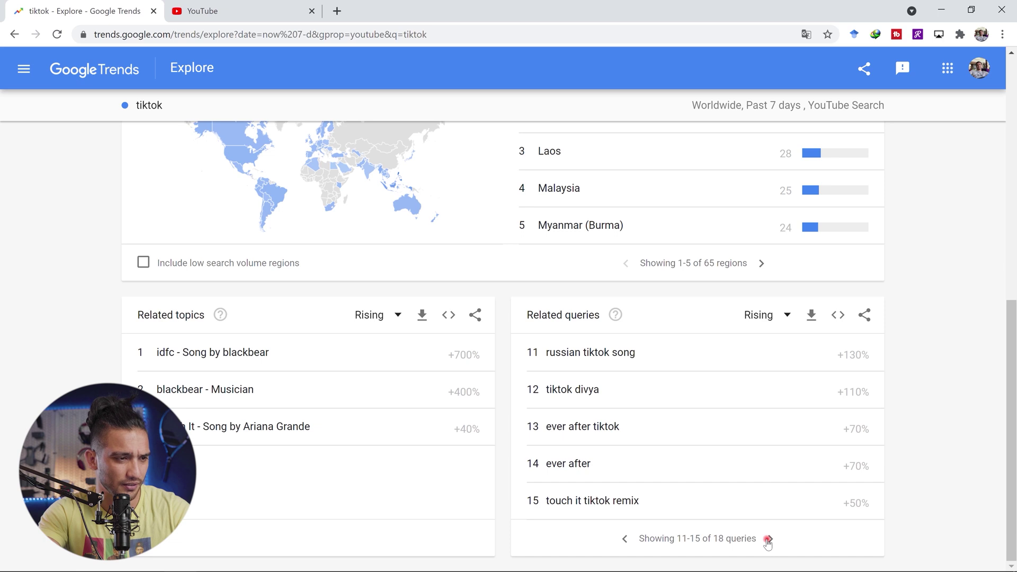
{"action": "left_click", "coordinate": [767, 539]}
{"action": "left_click", "coordinate": [239, 106]}
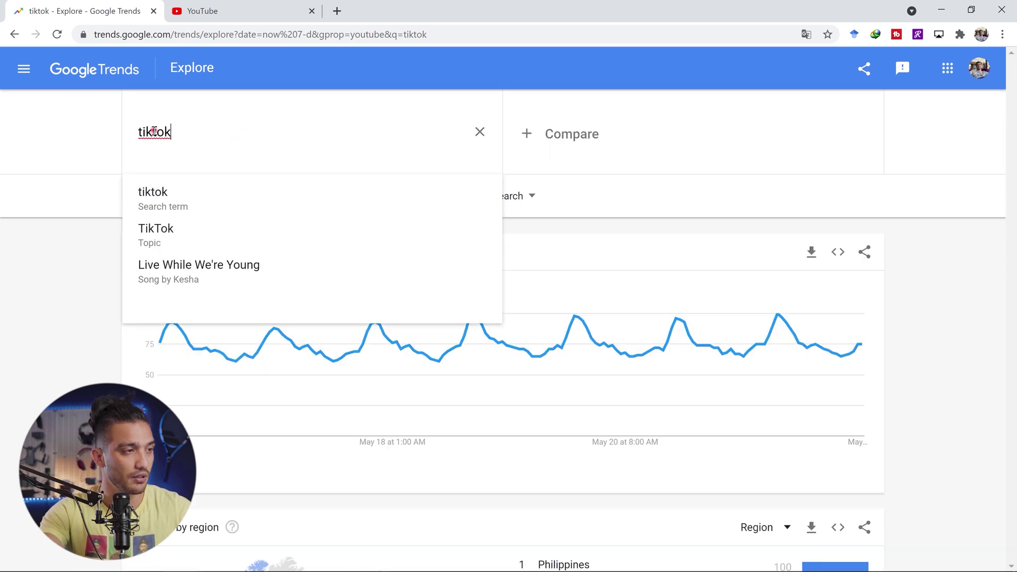
Change the explored term to 'tiktok tutorial' and run it.
{"action": "type", "text": "tutorial"}
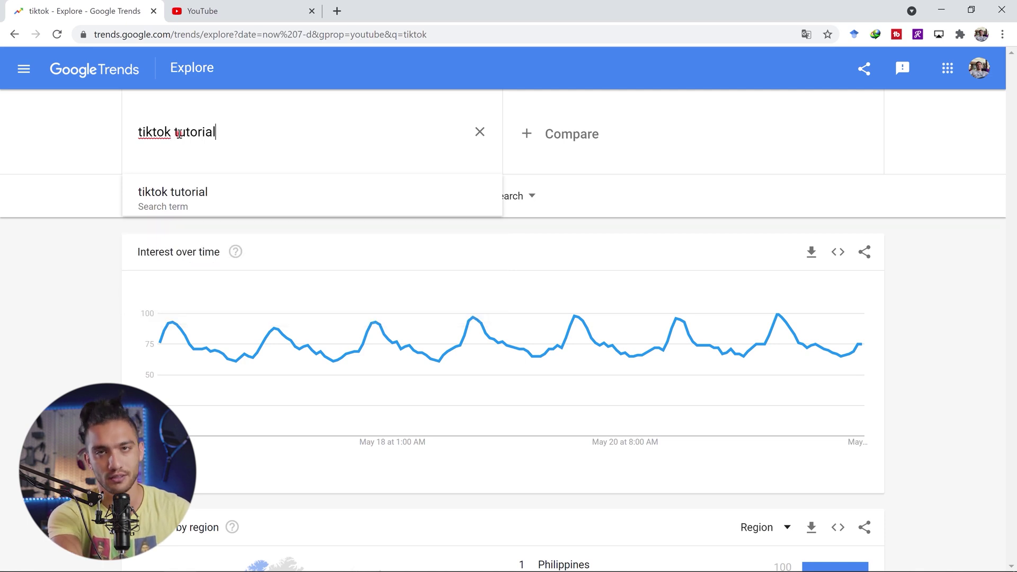
{"action": "key", "text": "Return"}
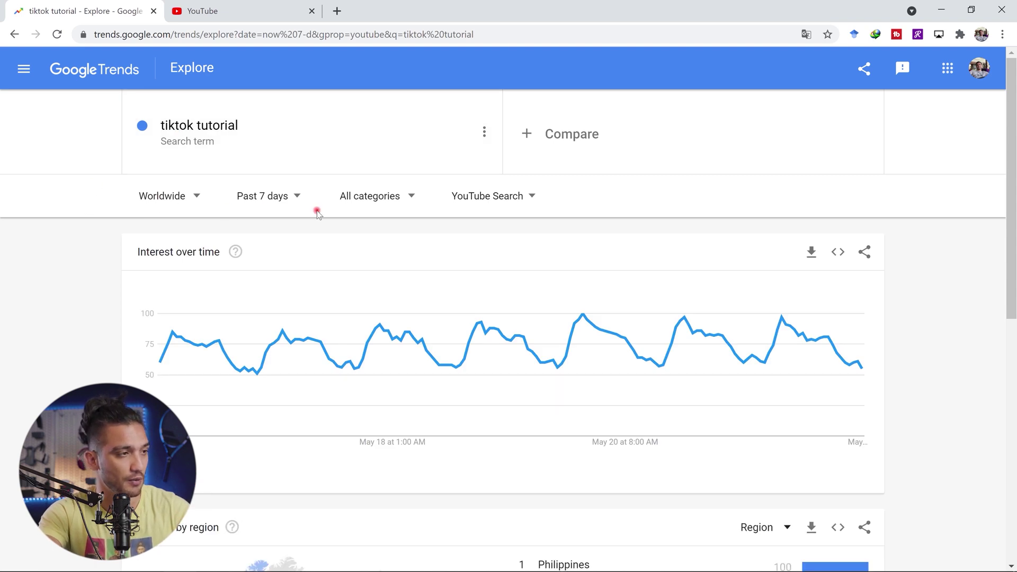
Browse the tiktok tutorial rising queries 1-10, then select the search term for replacement.
{"action": "scroll", "coordinate": [99, 231], "scroll_direction": "down", "scroll_amount": 2}
{"action": "scroll", "coordinate": [99, 231], "scroll_direction": "down", "scroll_amount": 6}
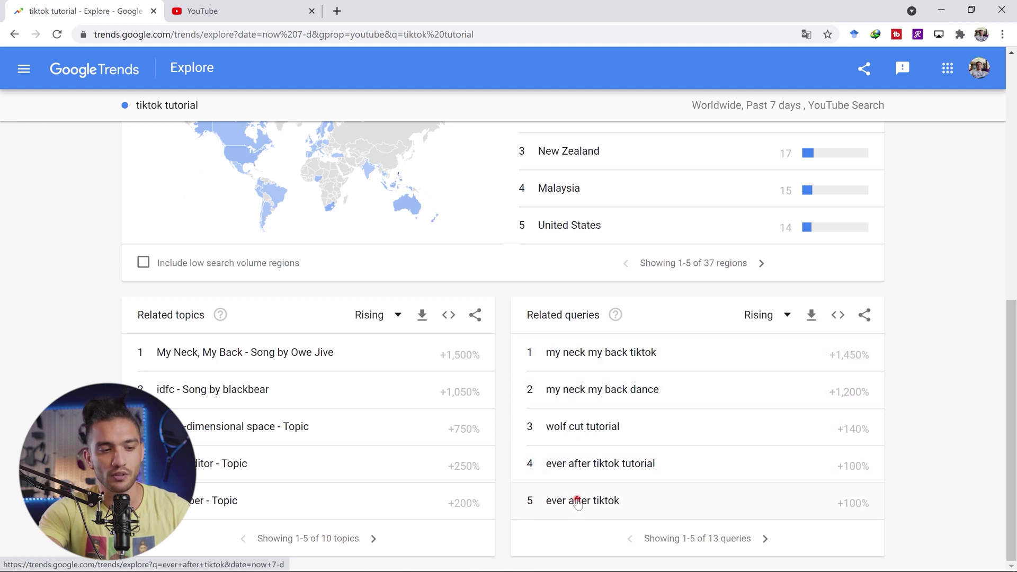
{"action": "left_click", "coordinate": [766, 540]}
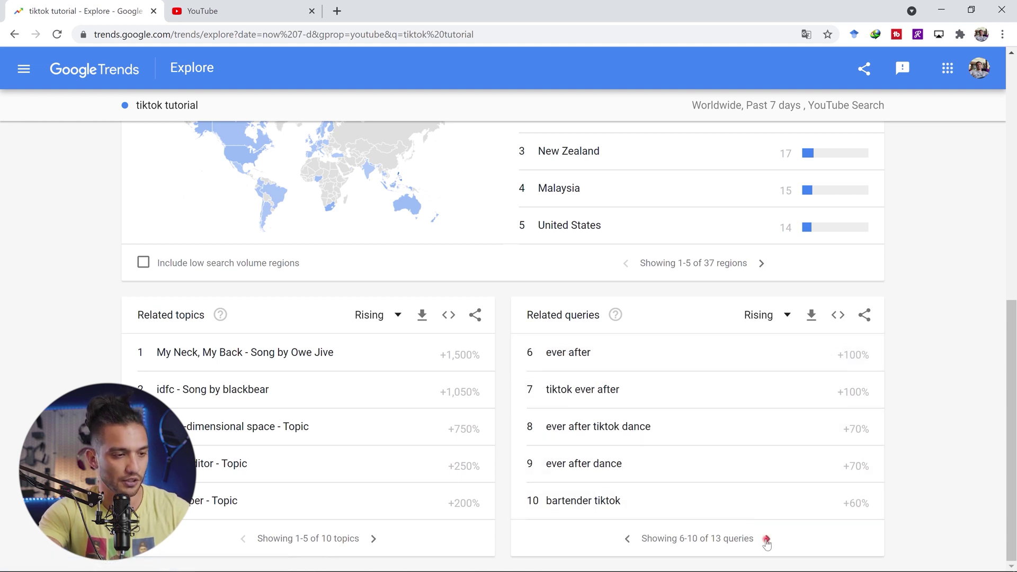
{"action": "left_click", "coordinate": [628, 539]}
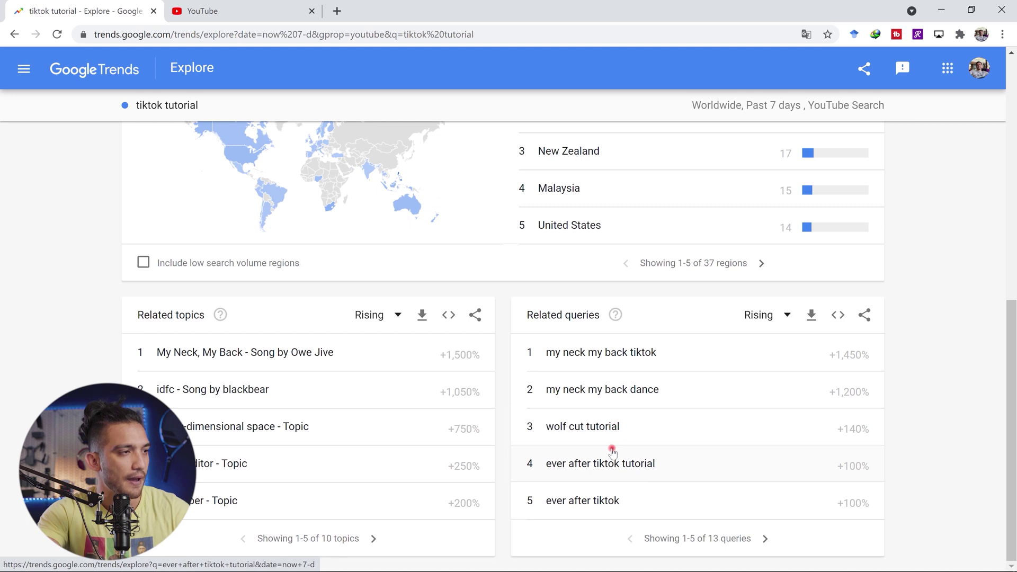
{"action": "scroll", "coordinate": [612, 451], "scroll_direction": "up", "scroll_amount": 10}
{"action": "left_click", "coordinate": [219, 125]}
Replace 'tiktok tutorial' with 'how to tiktok' and scroll down to its 12 rising queries.
{"action": "left_click", "coordinate": [204, 130]}
{"action": "double_click", "coordinate": [196, 132]}
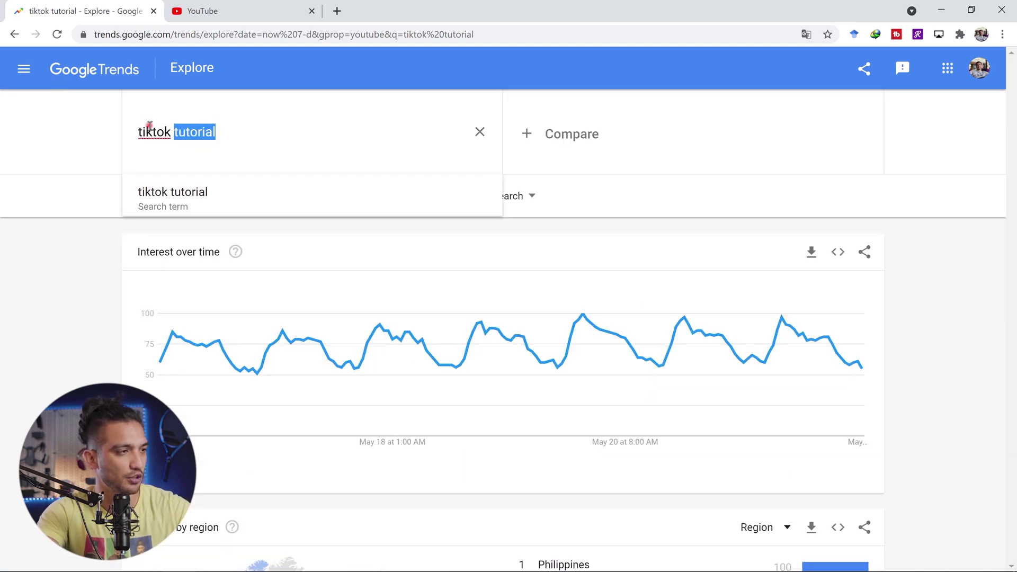
{"action": "key", "text": "BackSpace"}
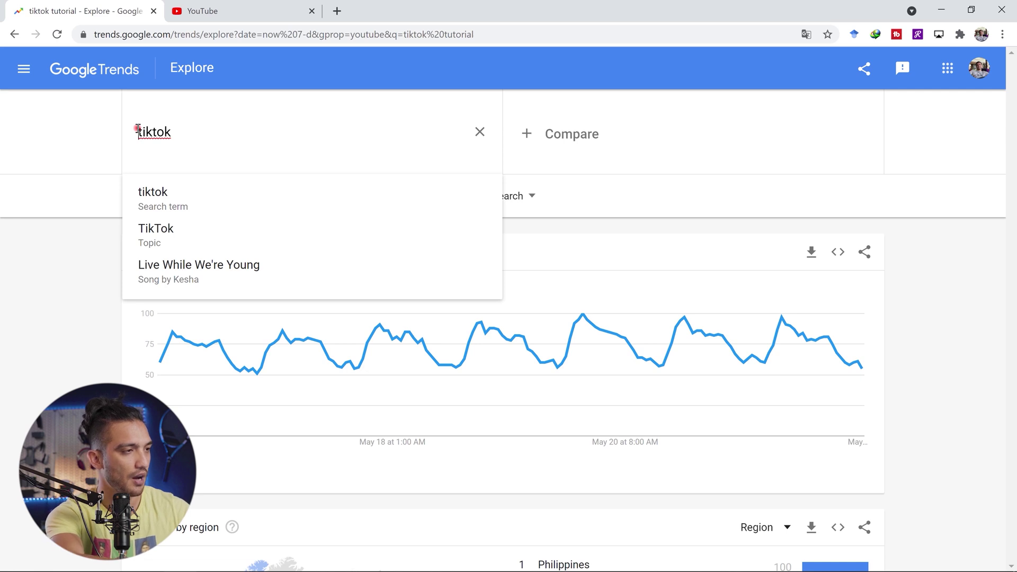
{"action": "type", "text": "ow to"}
{"action": "key", "text": "Return"}
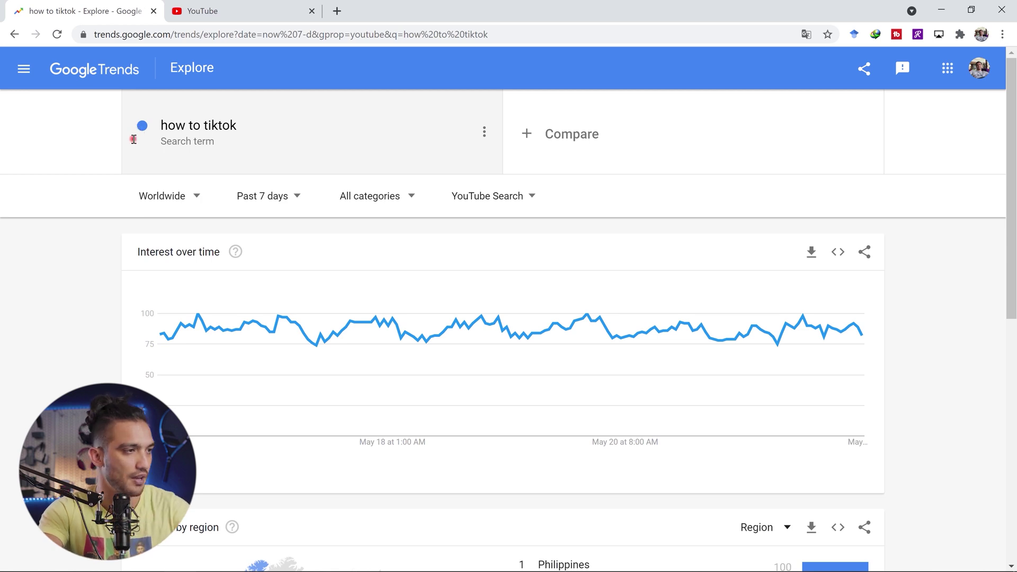
{"action": "scroll", "coordinate": [90, 243], "scroll_direction": "down", "scroll_amount": 6}
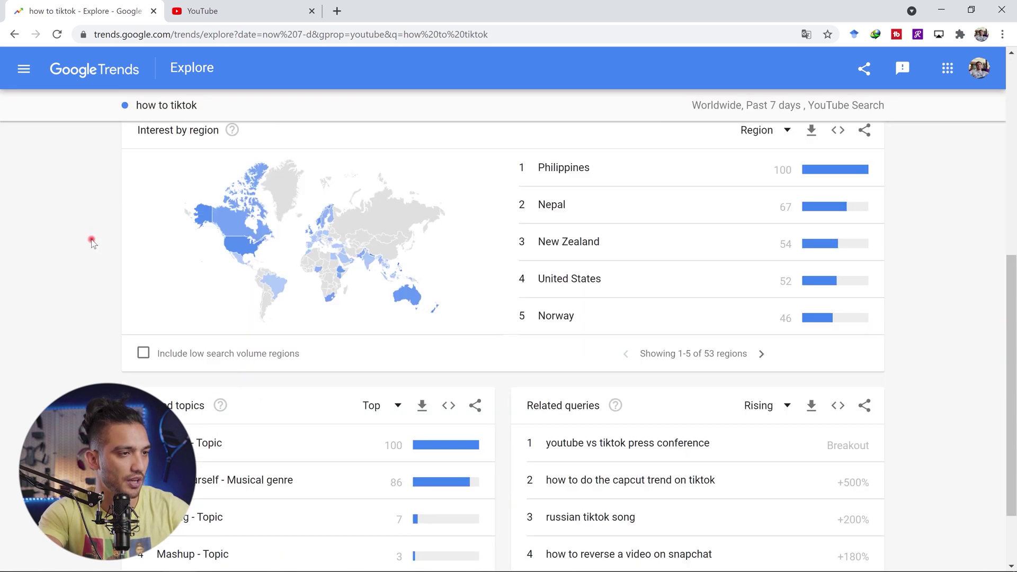
{"action": "scroll", "coordinate": [202, 247], "scroll_direction": "up", "scroll_amount": 6}
{"action": "scroll", "coordinate": [148, 199], "scroll_direction": "down", "scroll_amount": 8}
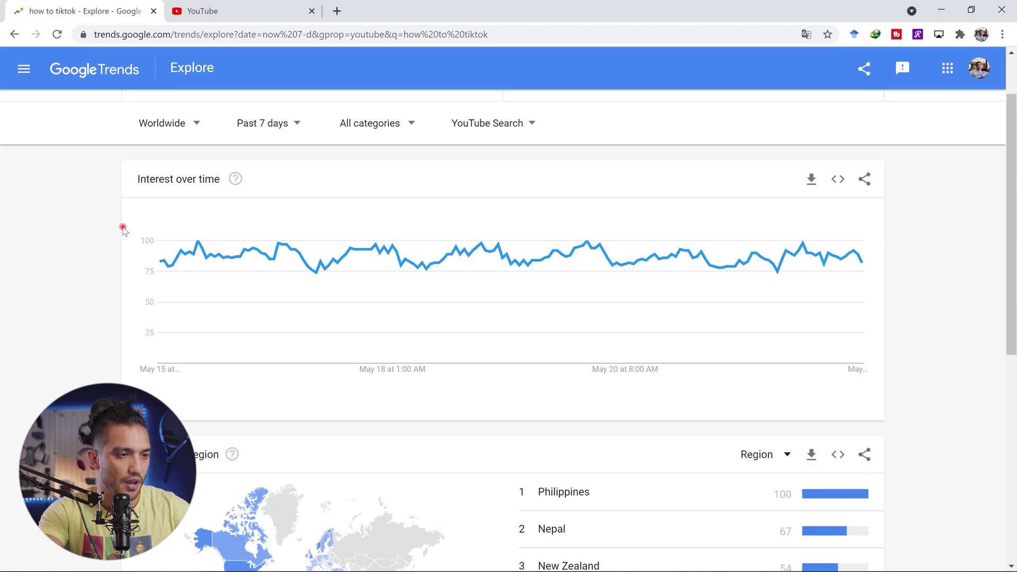
{"action": "scroll", "coordinate": [606, 471], "scroll_direction": "down", "scroll_amount": 1}
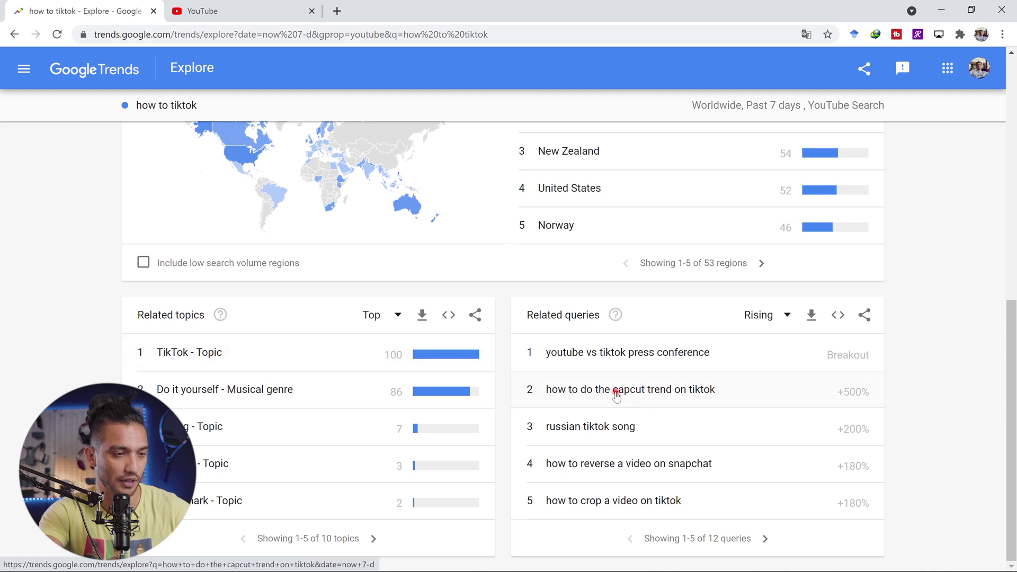
Open the rising query 'how to do the capcut trend on tiktok' from Related queries.
{"action": "left_click", "coordinate": [643, 397]}
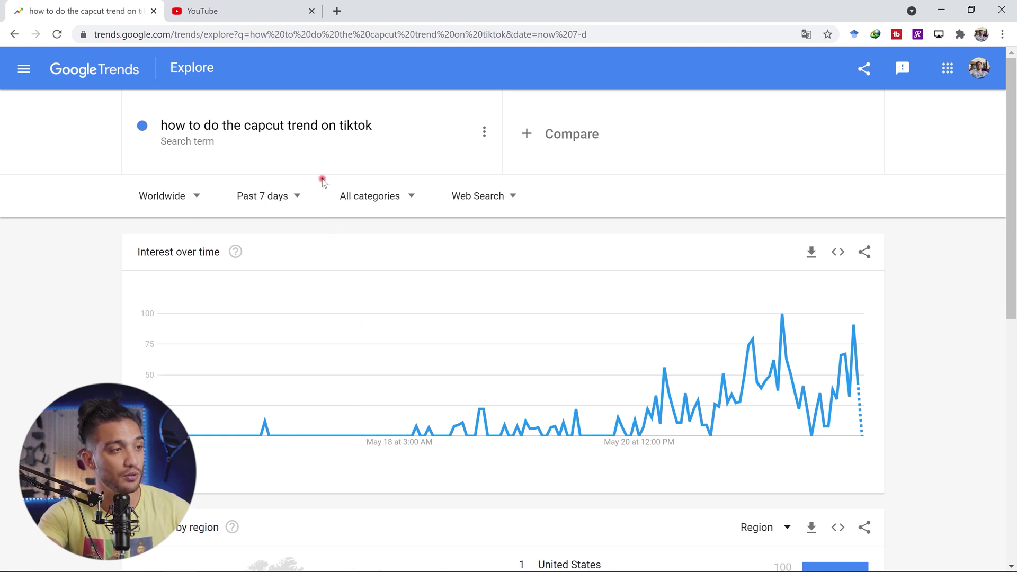
Copy the Trends search term 'how to do the capcut trend on tiktok'.
{"action": "left_click", "coordinate": [316, 129]}
{"action": "right_click", "coordinate": [334, 131]}
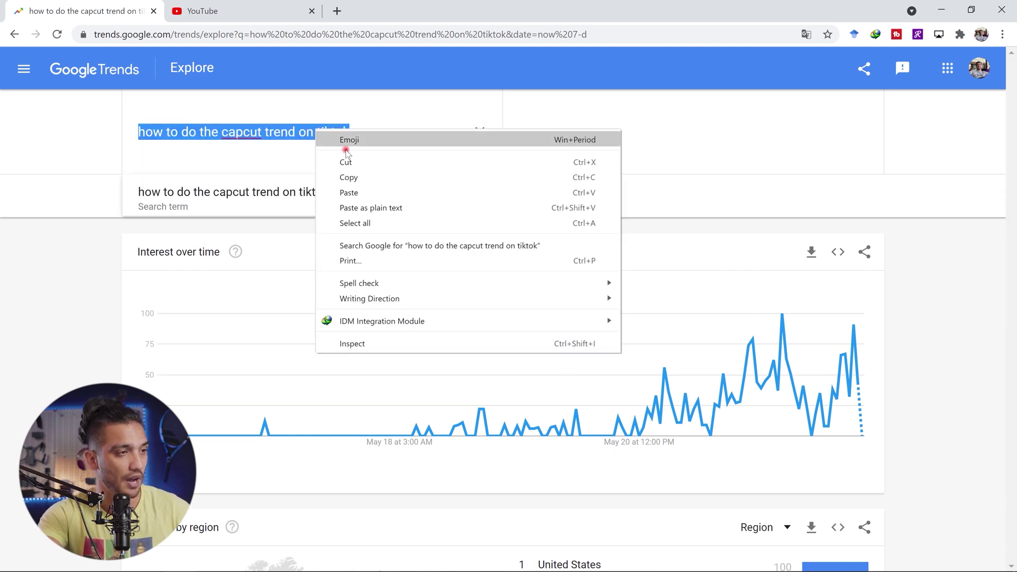
{"action": "left_click", "coordinate": [378, 179]}
Paste the copied term into YouTube's search box and run the search.
{"action": "left_click", "coordinate": [260, 10]}
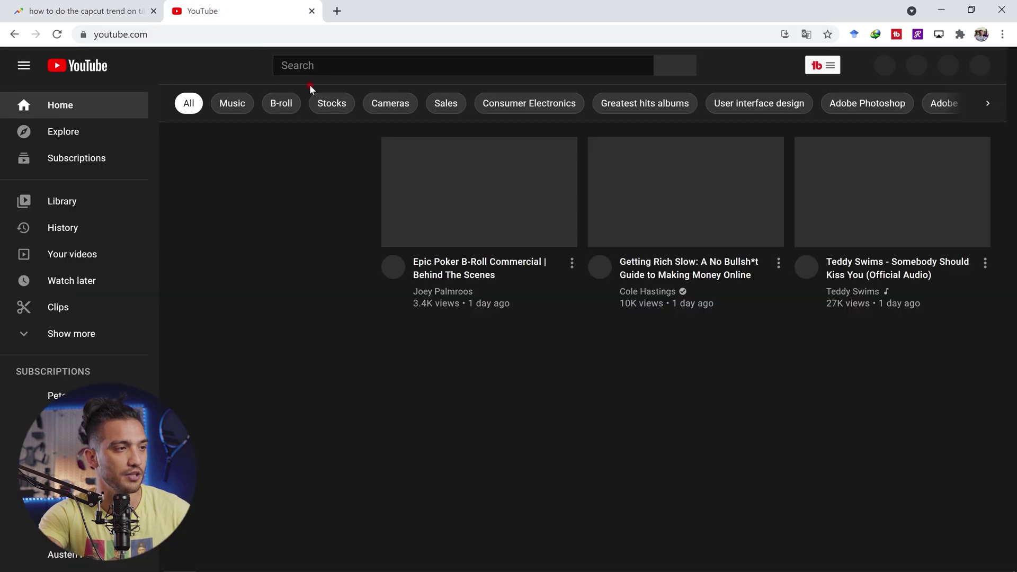
{"action": "left_click", "coordinate": [409, 65]}
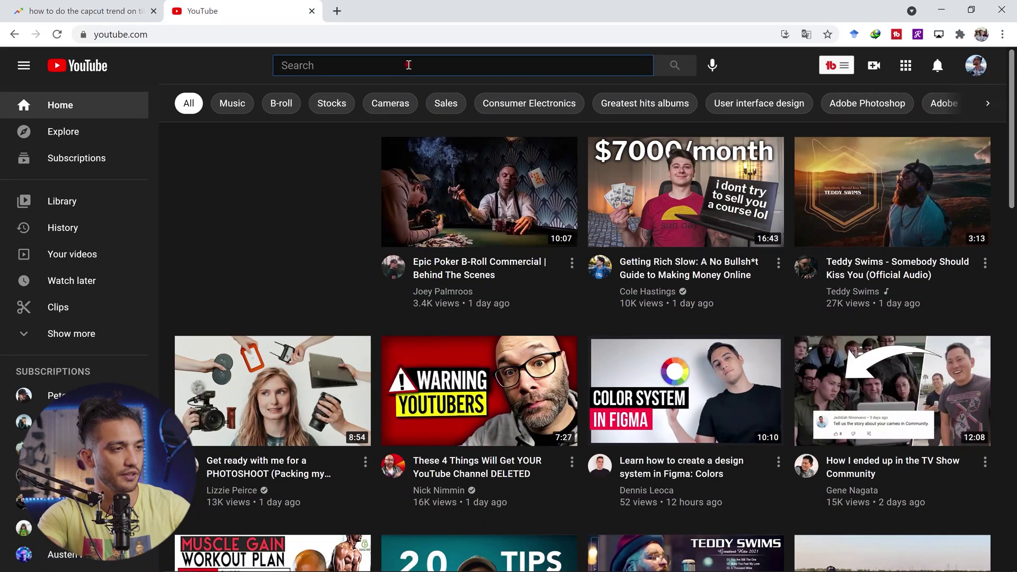
{"action": "key", "text": "ctrl+v"}
{"action": "key", "text": "Return"}
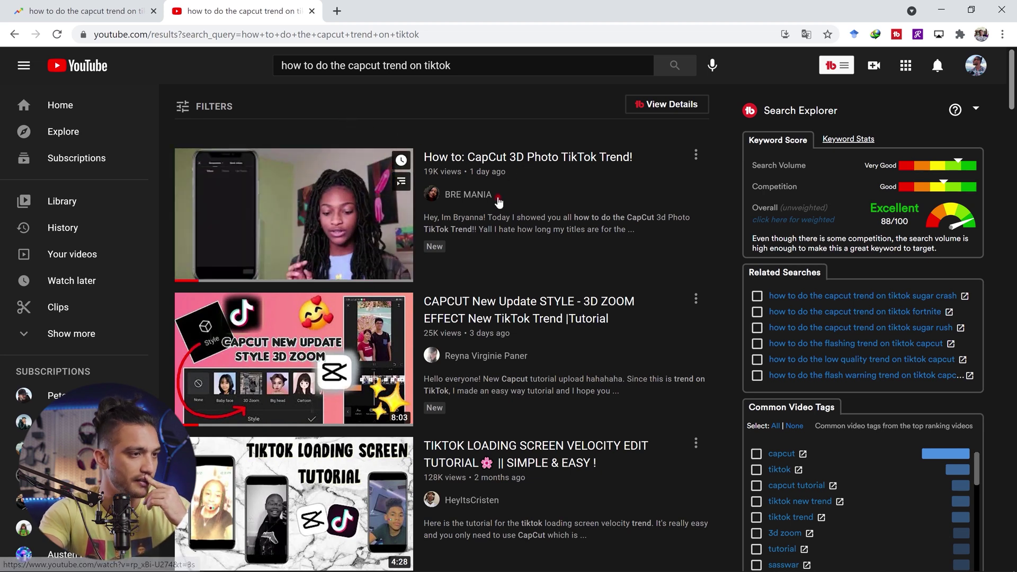
Open the first-result, remix edits and 3D Zoom tutorial creators' channels in background tabs.
{"action": "middle_click", "coordinate": [460, 207]}
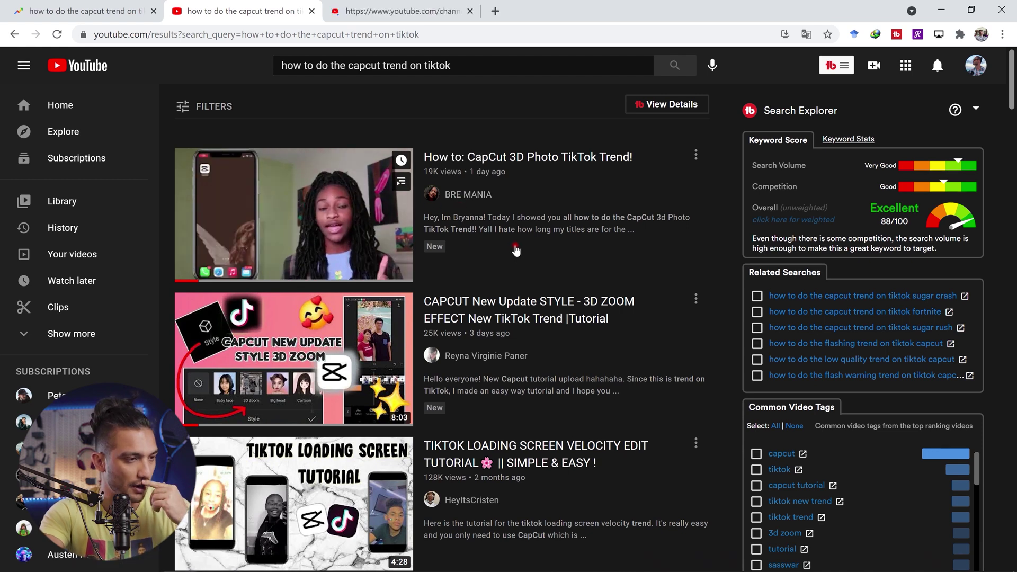
{"action": "scroll", "coordinate": [509, 249], "scroll_direction": "down", "scroll_amount": 2}
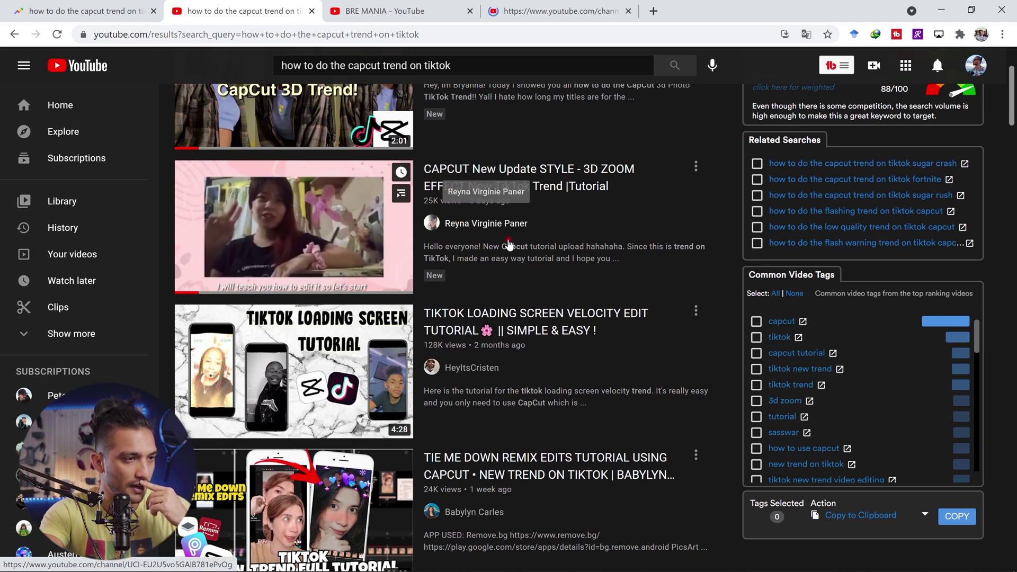
{"action": "scroll", "coordinate": [462, 228], "scroll_direction": "down", "scroll_amount": 1}
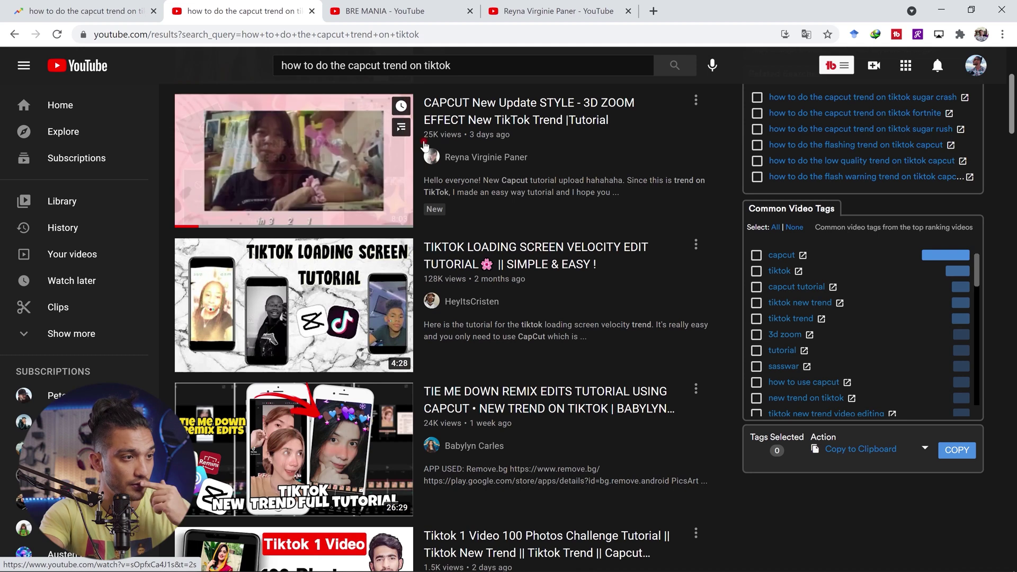
{"action": "scroll", "coordinate": [405, 158], "scroll_direction": "up", "scroll_amount": 1}
{"action": "scroll", "coordinate": [511, 256], "scroll_direction": "down", "scroll_amount": 1}
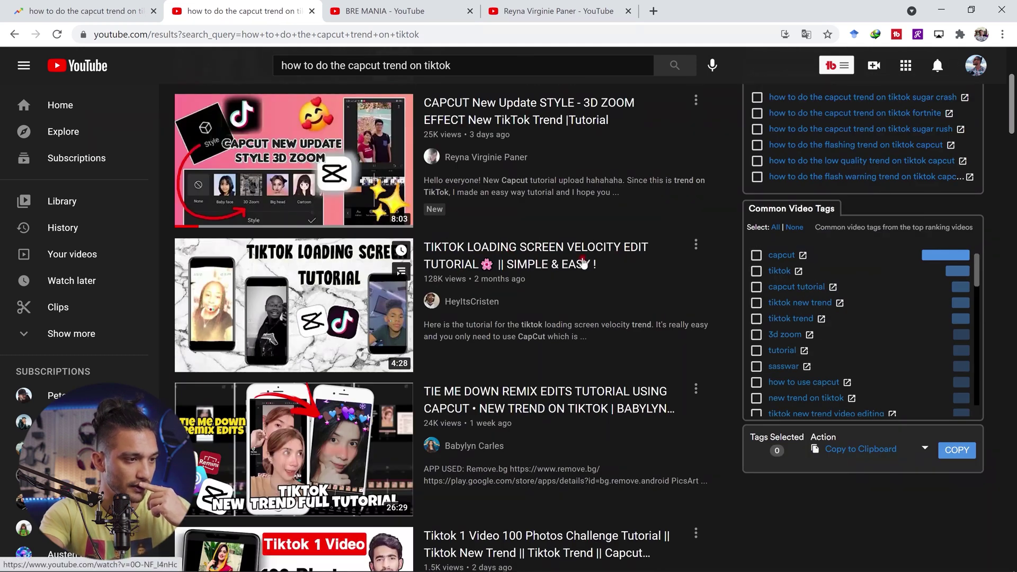
{"action": "scroll", "coordinate": [528, 280], "scroll_direction": "down", "scroll_amount": 1}
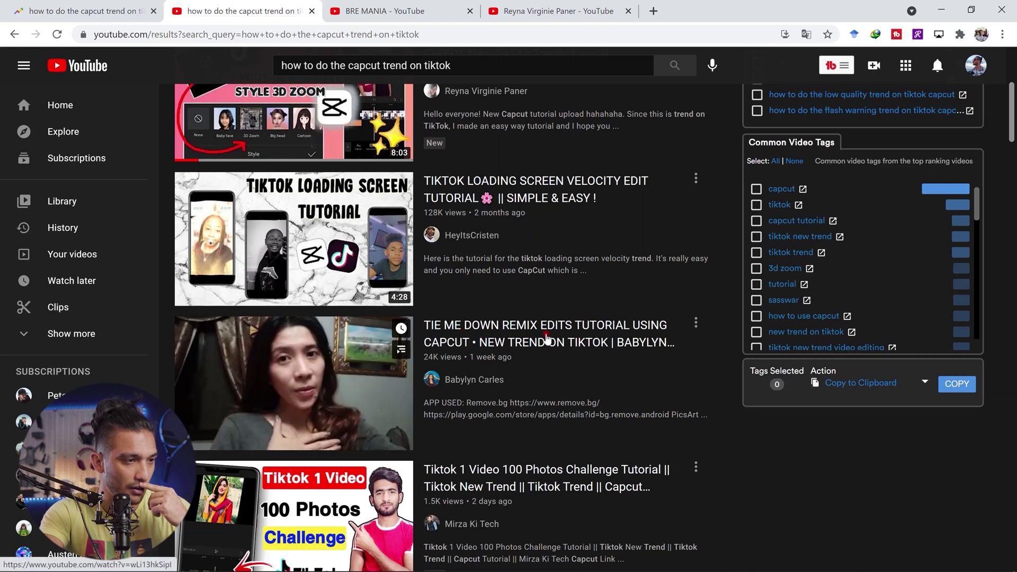
{"action": "scroll", "coordinate": [530, 350], "scroll_direction": "down", "scroll_amount": 2}
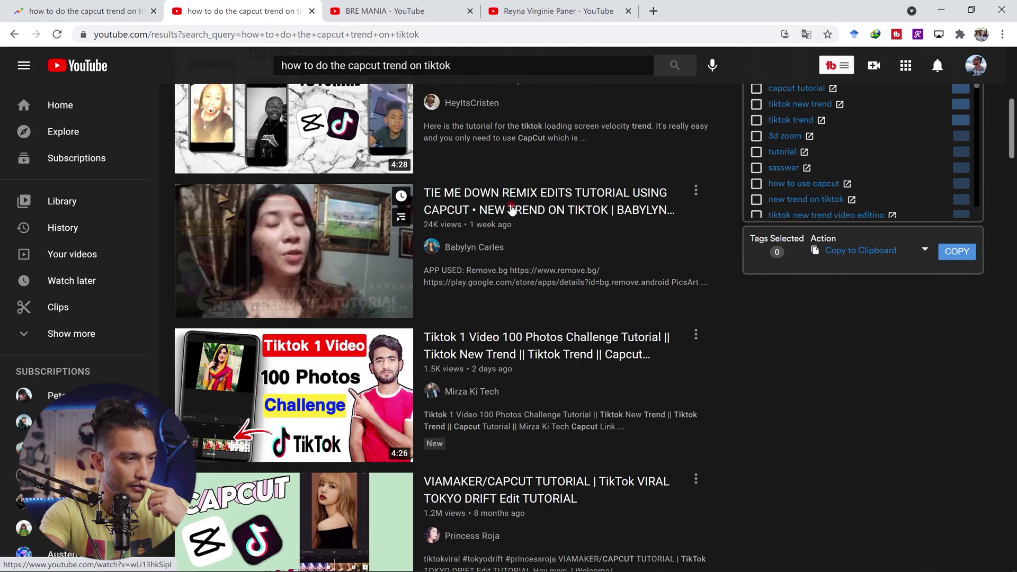
{"action": "middle_click", "coordinate": [469, 248]}
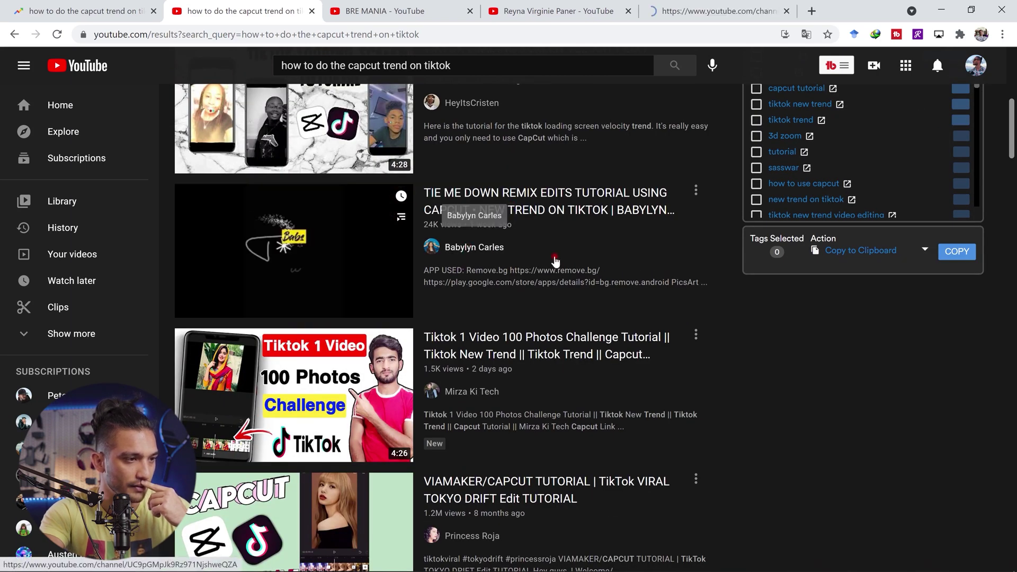
{"action": "scroll", "coordinate": [428, 233], "scroll_direction": "down", "scroll_amount": 2}
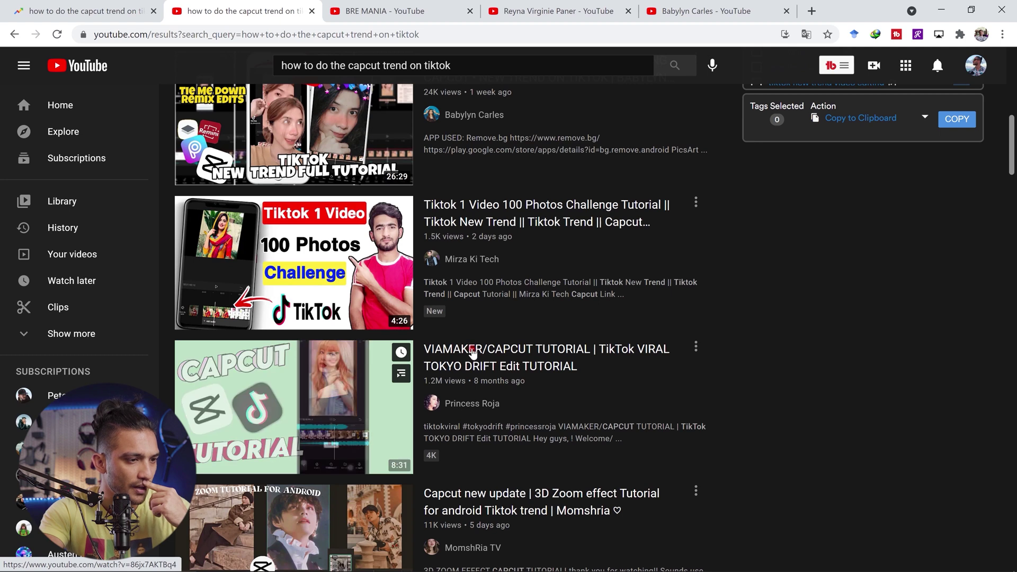
{"action": "scroll", "coordinate": [474, 358], "scroll_direction": "down", "scroll_amount": 1}
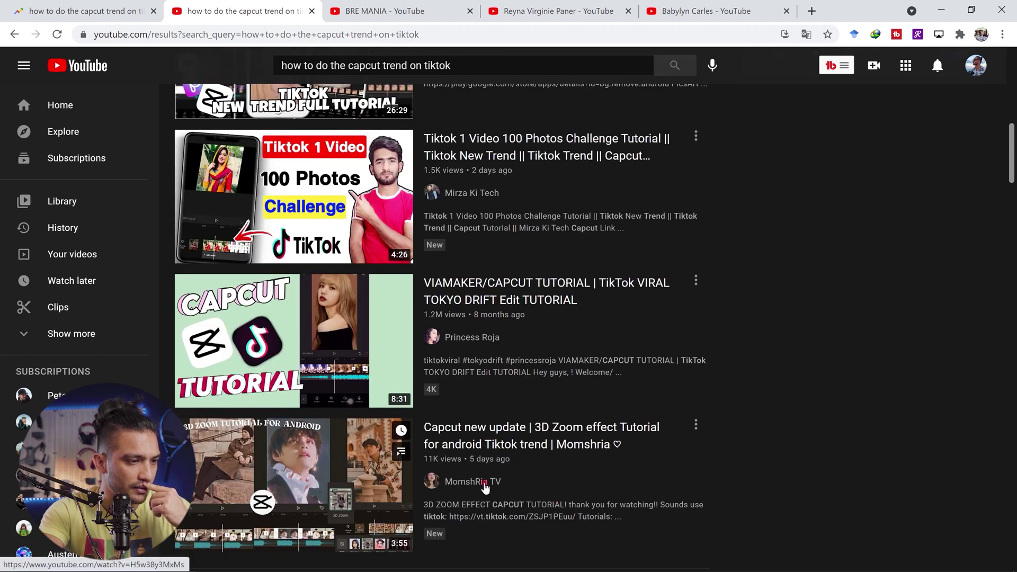
{"action": "scroll", "coordinate": [480, 466], "scroll_direction": "up", "scroll_amount": 1}
{"action": "scroll", "coordinate": [480, 467], "scroll_direction": "down", "scroll_amount": 2}
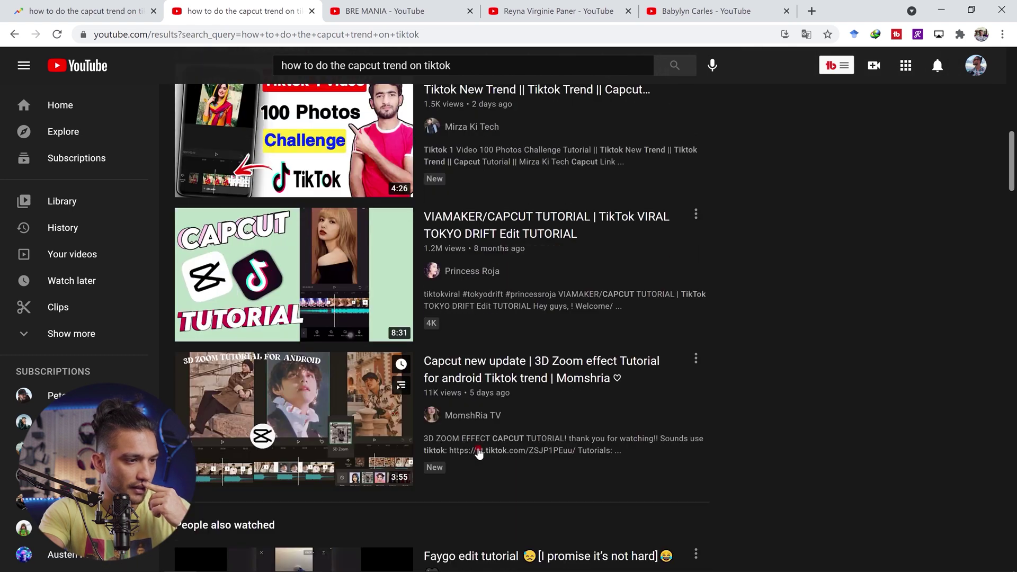
{"action": "middle_click", "coordinate": [455, 418]}
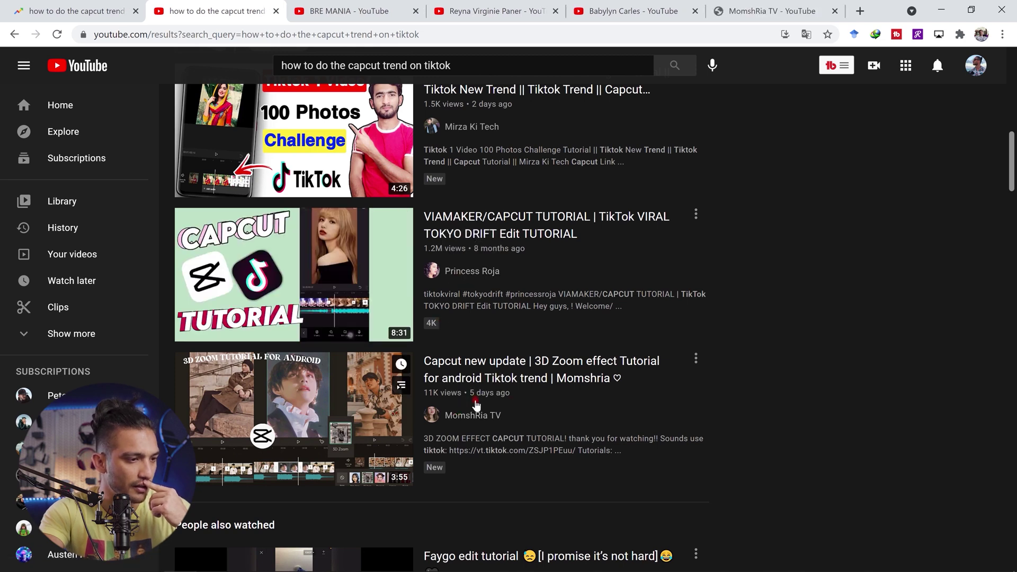
{"action": "scroll", "coordinate": [477, 405], "scroll_direction": "down", "scroll_amount": 7}
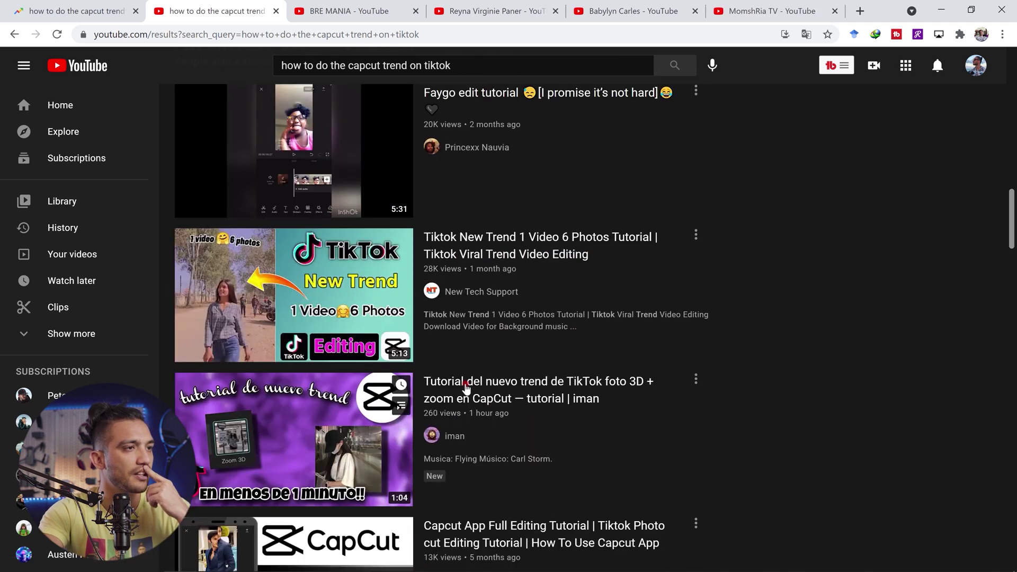
{"action": "left_click", "coordinate": [312, 10]}
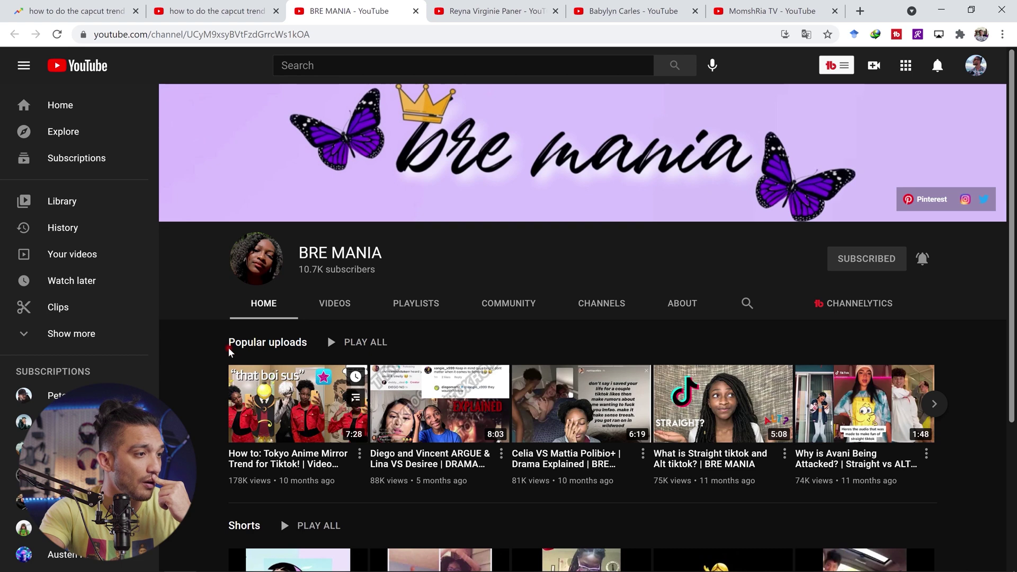
{"action": "left_click", "coordinate": [215, 10]}
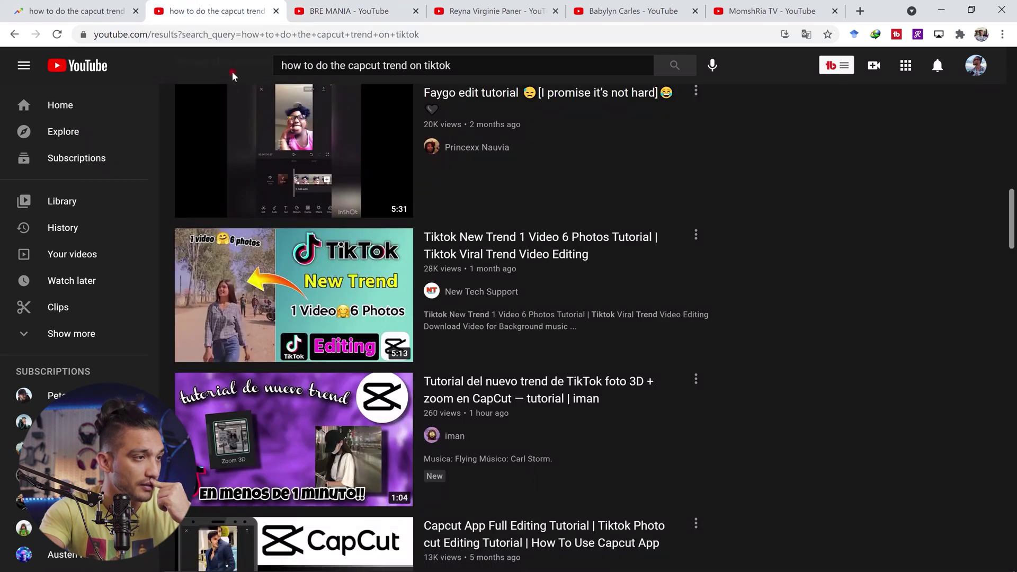